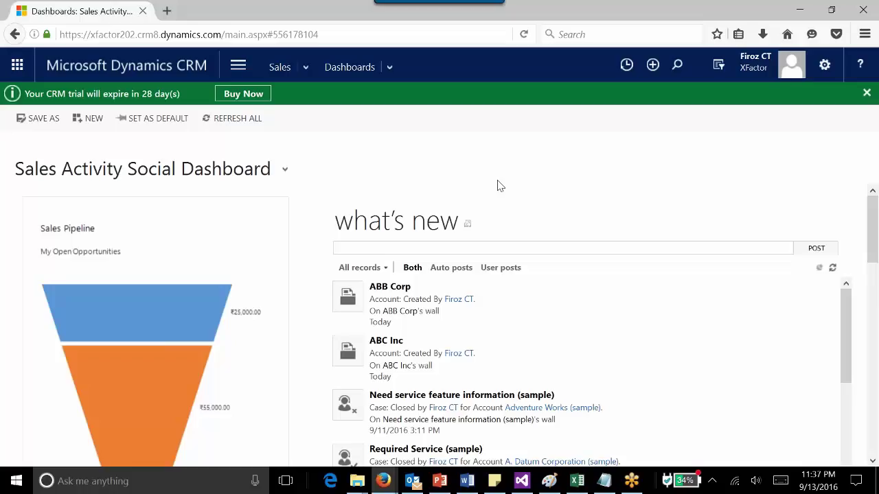
- Open and close the quick create list twice to see which records can be quick-created
{"action": "left_click", "coordinate": [654, 72]}
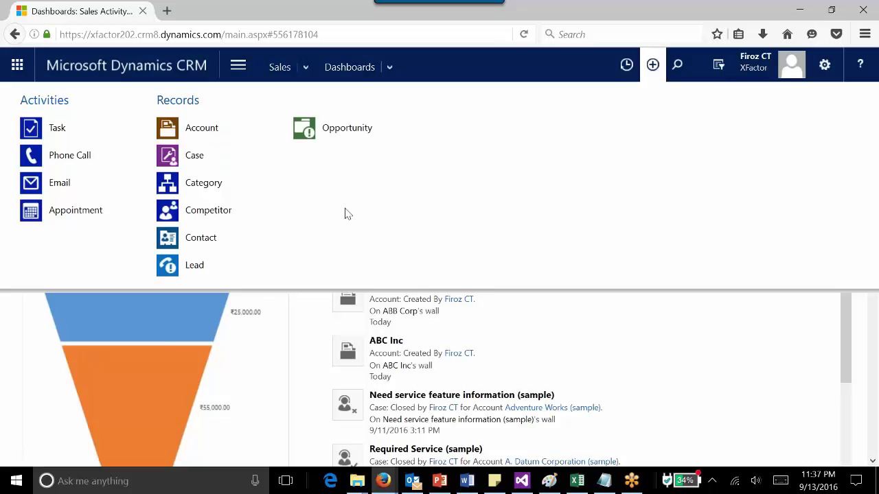
{"action": "left_click", "coordinate": [711, 348]}
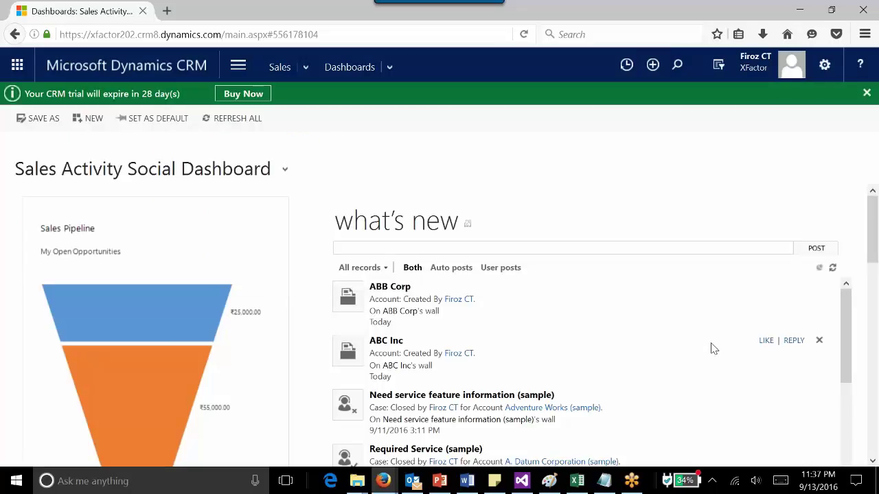
{"action": "left_click", "coordinate": [652, 65]}
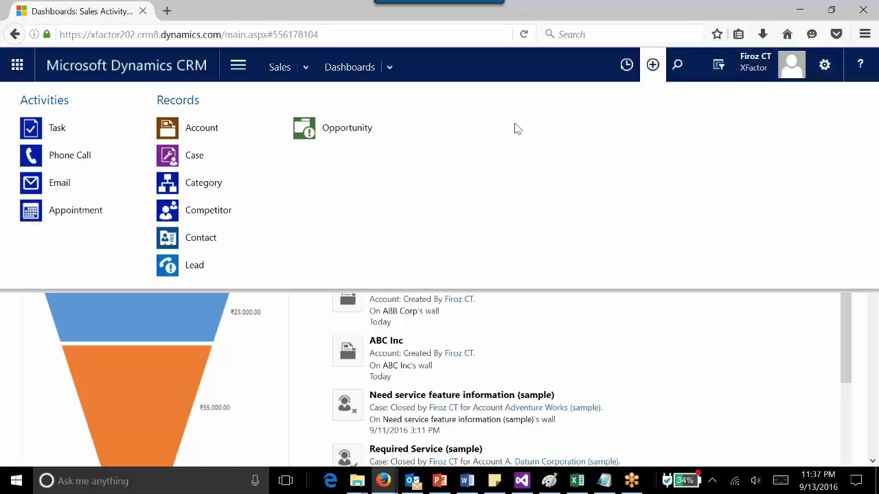
{"action": "left_click", "coordinate": [791, 319]}
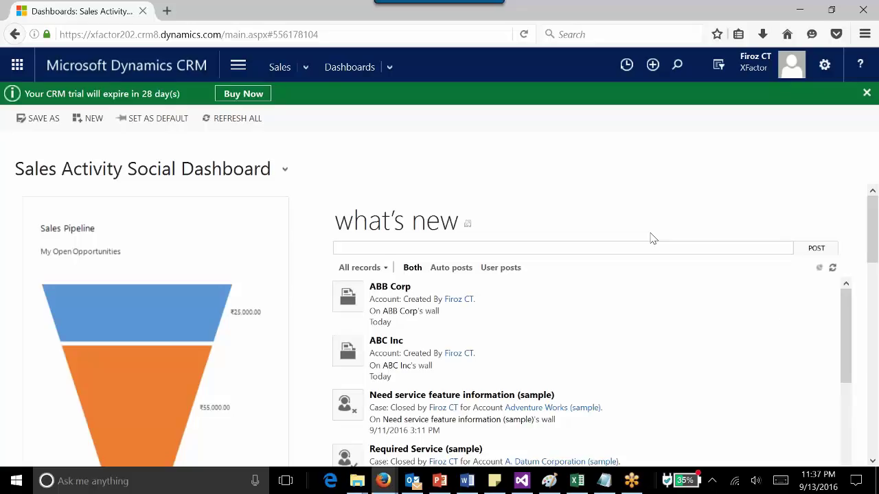
- Go to Settings > Customizations > Customize the System and expand the Entities tree
{"action": "left_click", "coordinate": [239, 65]}
{"action": "left_click", "coordinate": [455, 99]}
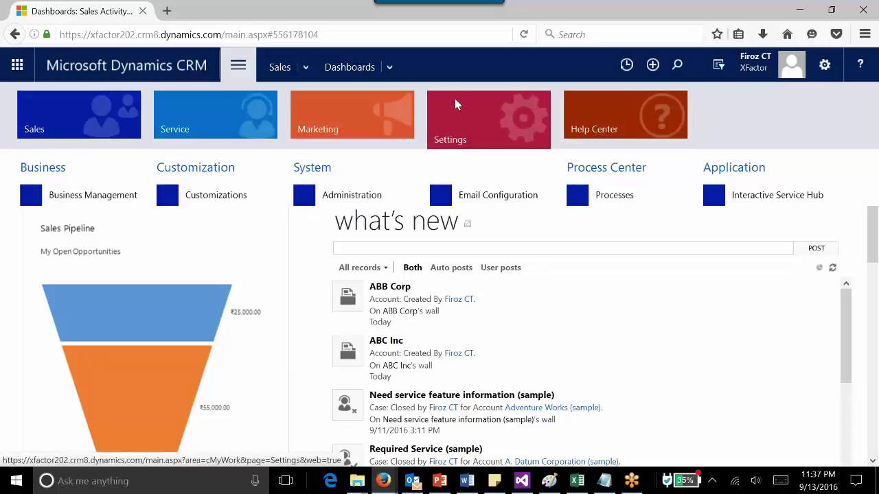
{"action": "left_click", "coordinate": [239, 198]}
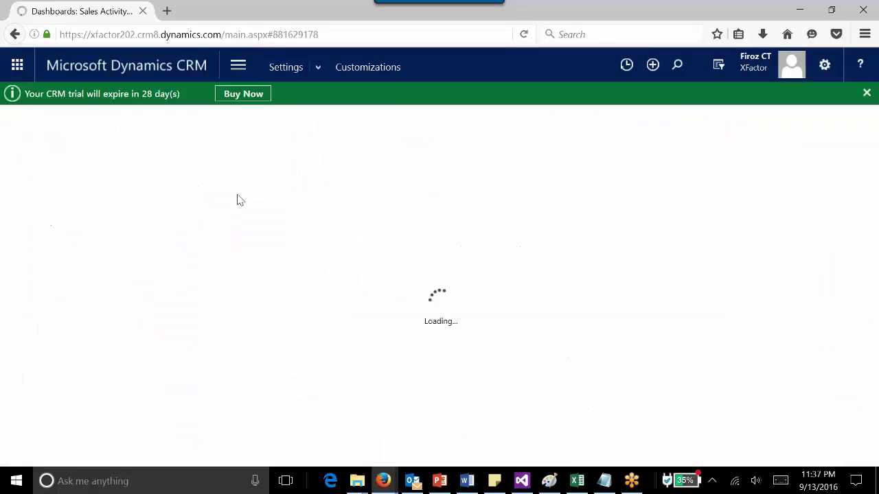
{"action": "left_click", "coordinate": [118, 171]}
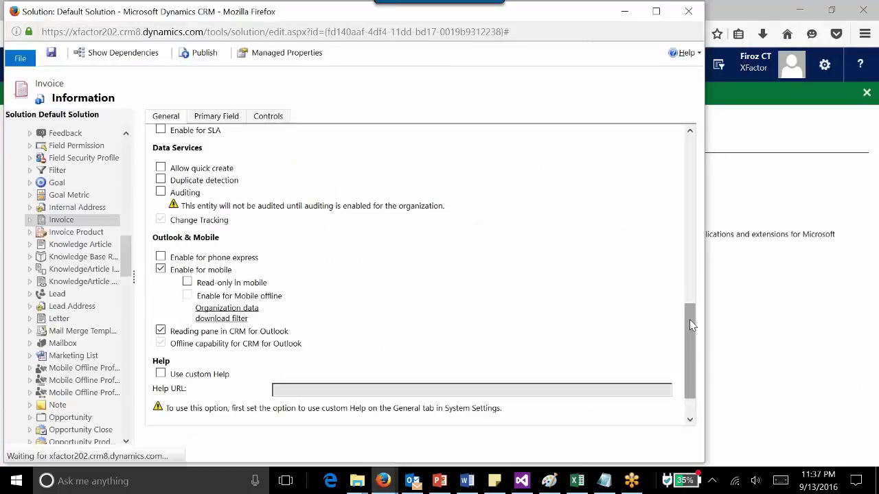
{"action": "left_click_drag", "start_coordinate": [689, 319], "coordinate": [629, 91]}
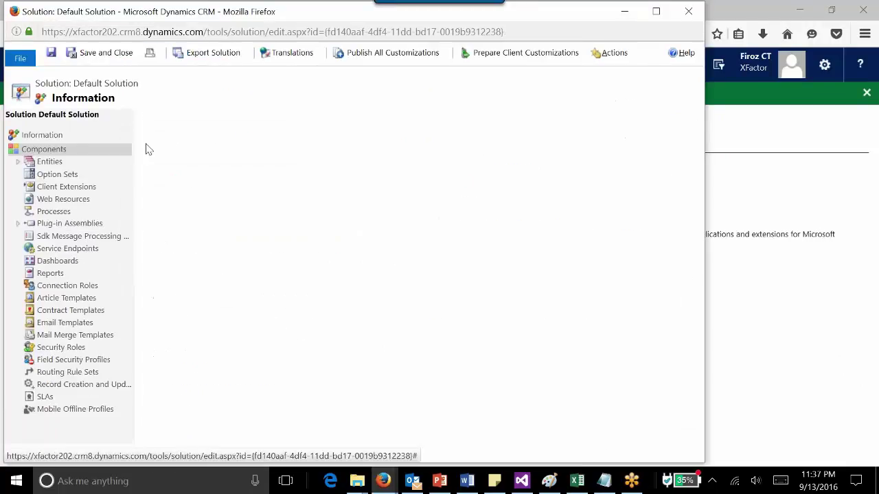
{"action": "left_click", "coordinate": [17, 162]}
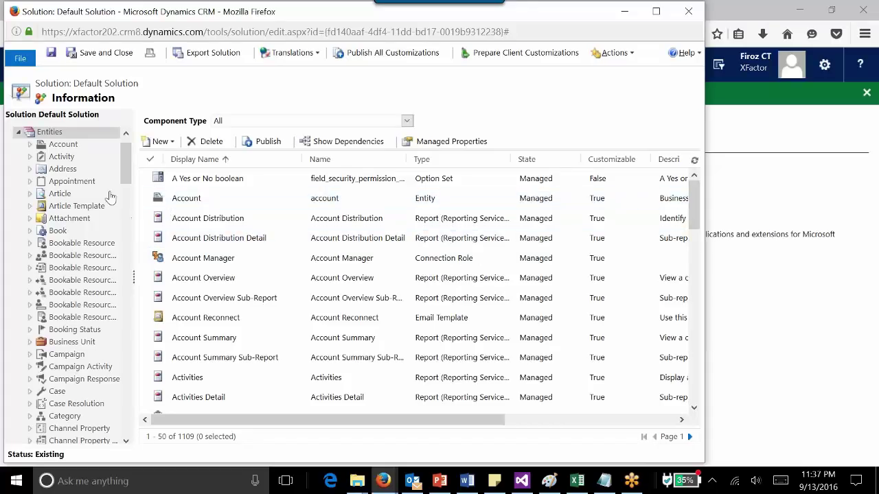
- Tick Allow quick create under Data Services for the Book entity and save
{"action": "left_click", "coordinate": [72, 234]}
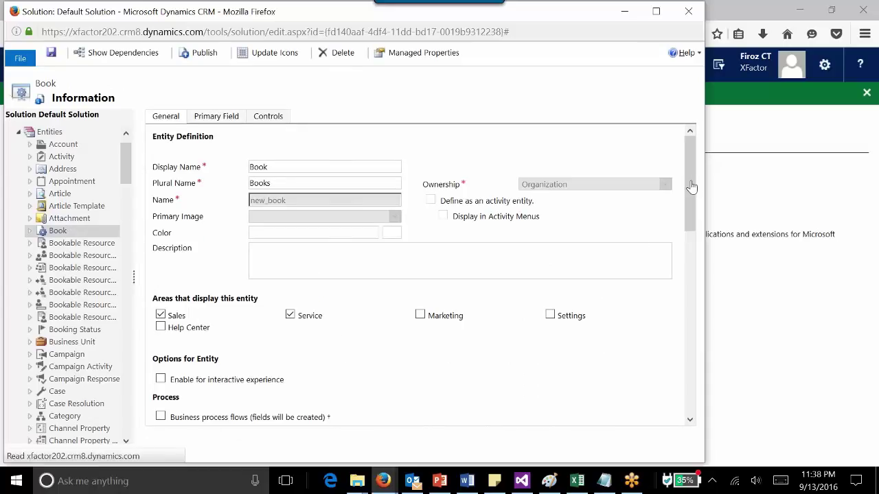
{"action": "left_click_drag", "start_coordinate": [692, 187], "coordinate": [688, 323]}
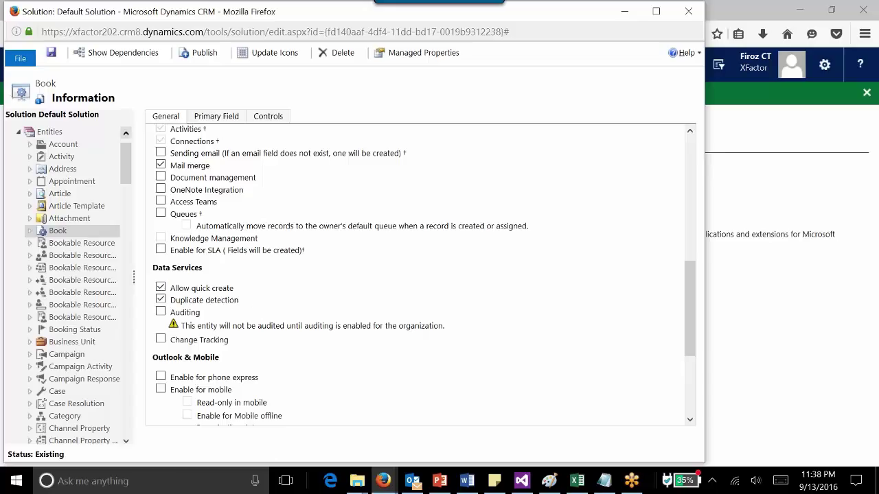
{"action": "left_click", "coordinate": [52, 54]}
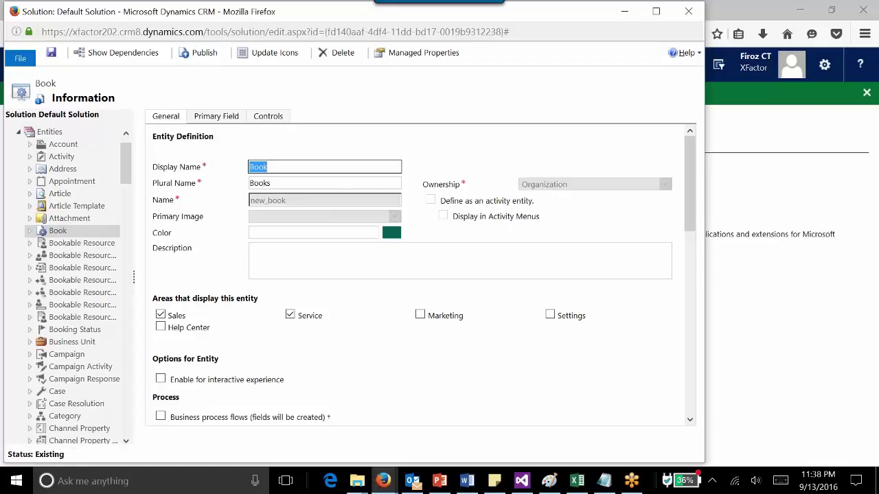
- Publish the Book customizations, then reload the CRM home dashboard in the main window
{"action": "left_click", "coordinate": [201, 53]}
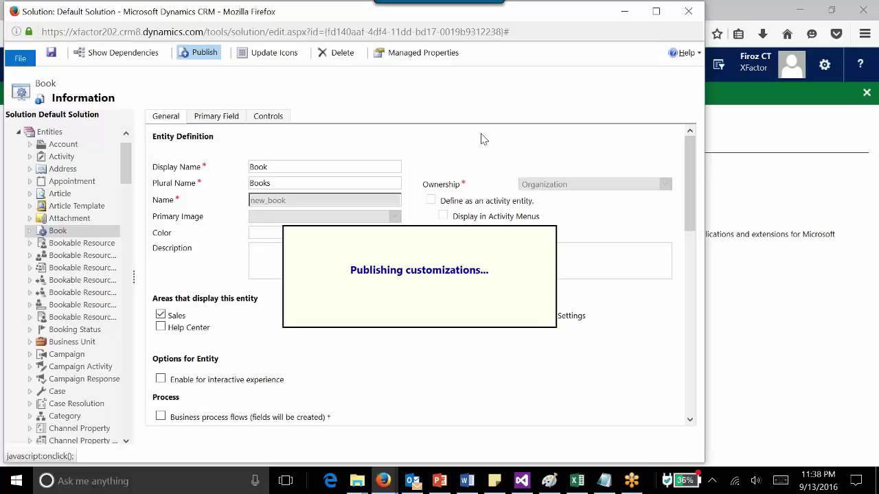
{"action": "left_click", "coordinate": [385, 484]}
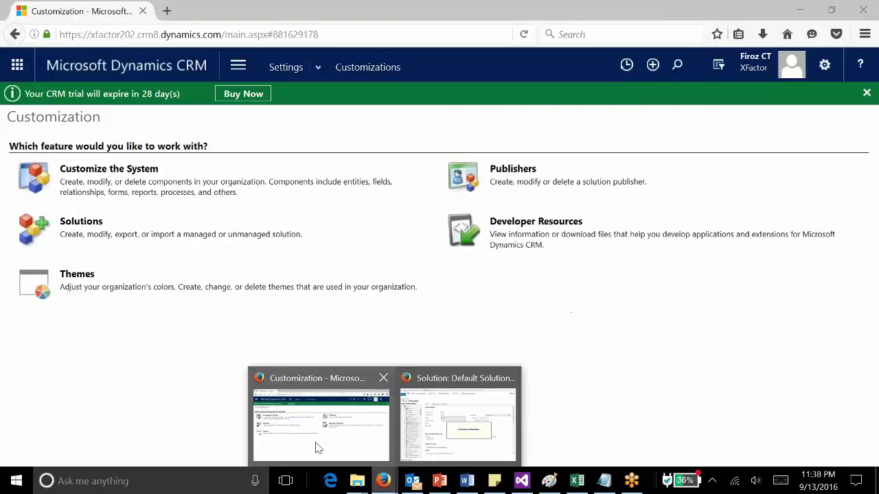
{"action": "left_click", "coordinate": [314, 447]}
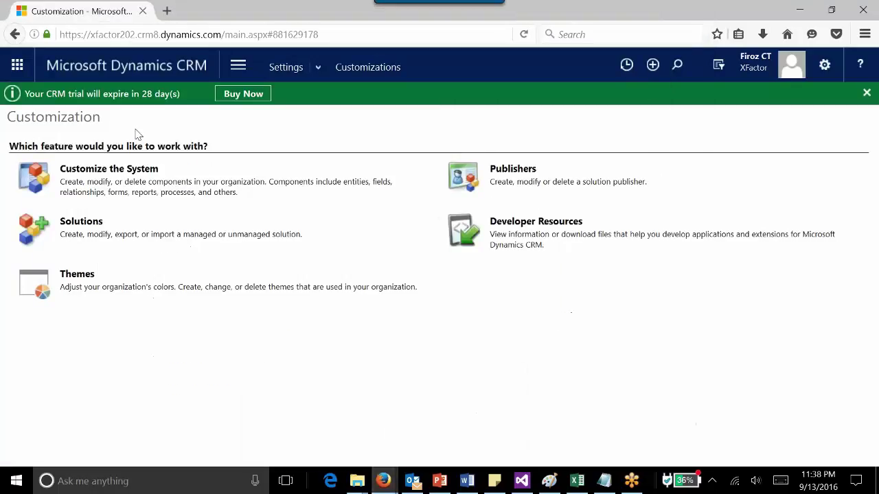
{"action": "left_click", "coordinate": [158, 68]}
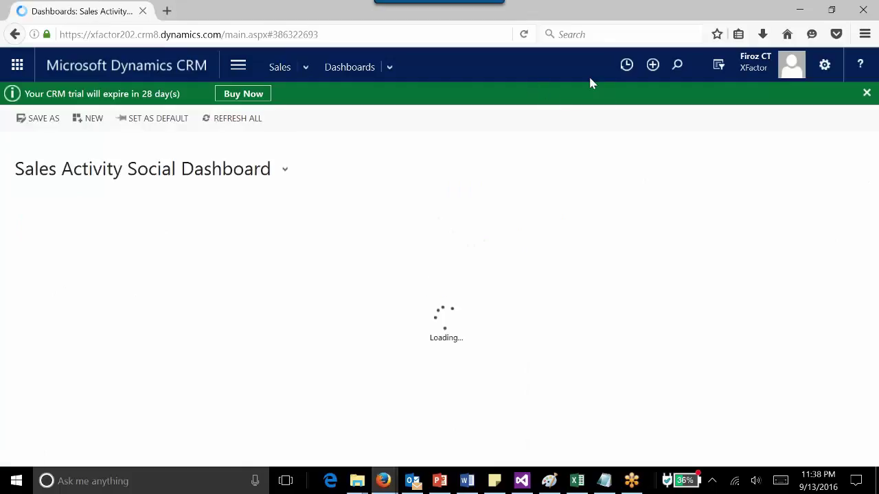
{"action": "left_click", "coordinate": [523, 34]}
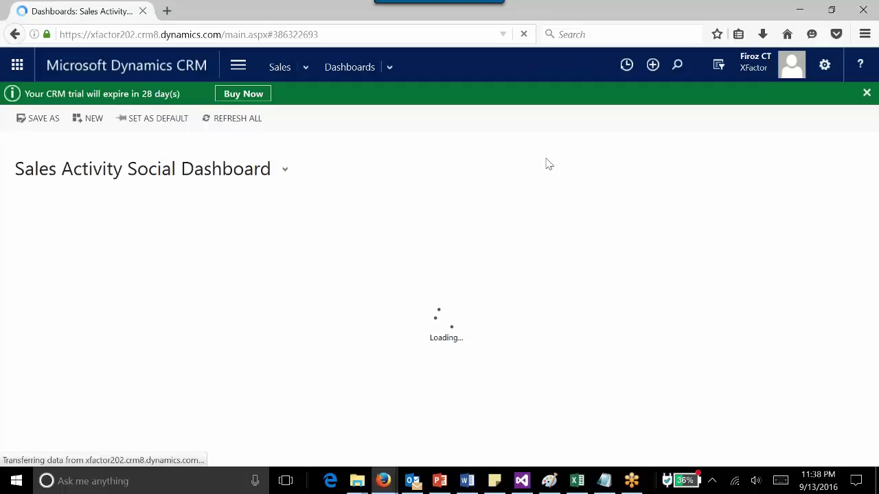
- From the + Create list, add a Book record named 'Lets C++' and save it
{"action": "left_click", "coordinate": [656, 67]}
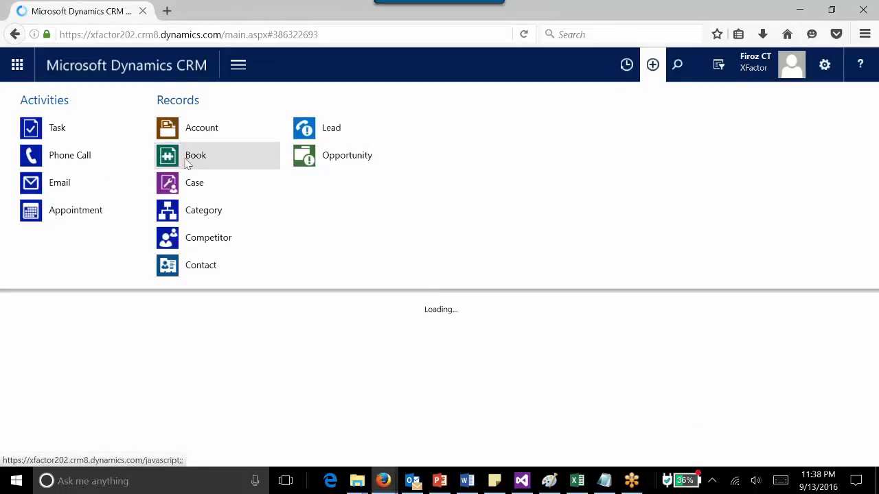
{"action": "left_click", "coordinate": [252, 166]}
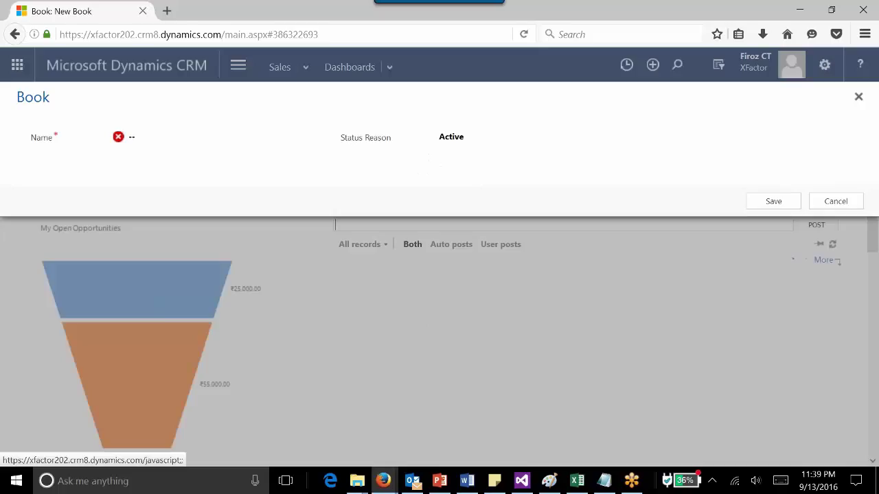
{"action": "left_click", "coordinate": [173, 141]}
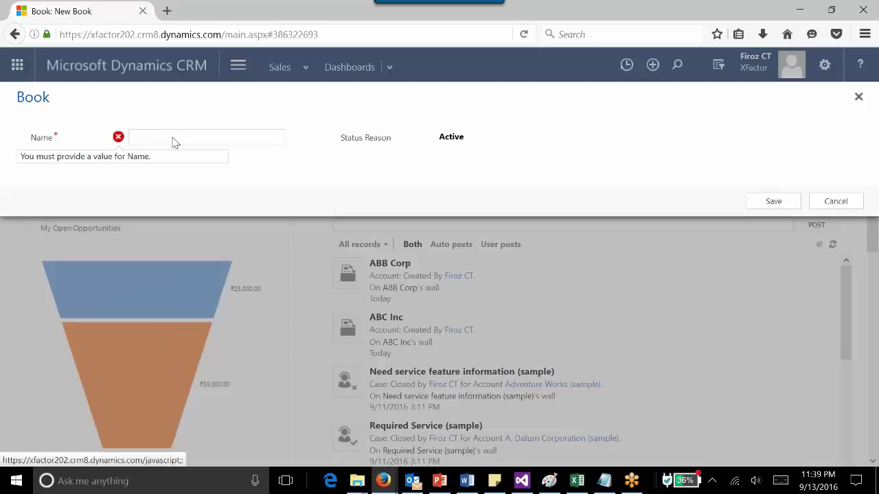
{"action": "type", "text": "Lets C++"}
{"action": "left_click", "coordinate": [761, 199]}
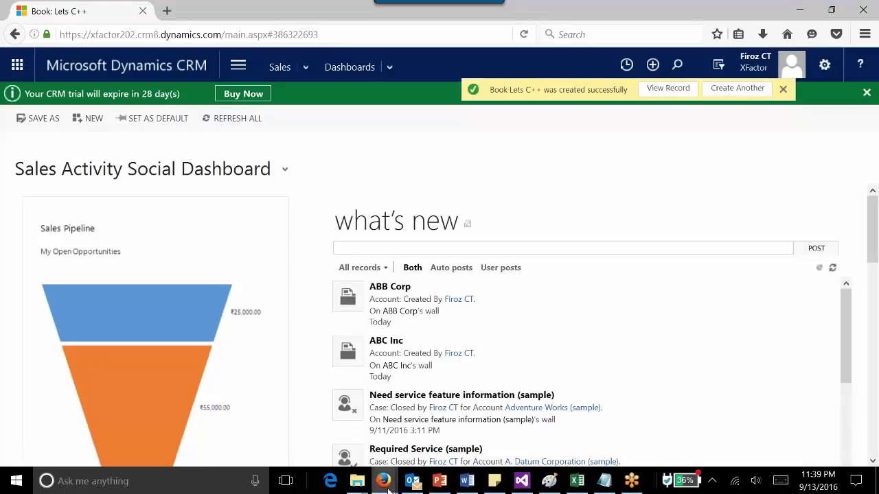
- In the Default Solution window, open the Invoice entity and scroll to Allow quick create
{"action": "mouse_move", "coordinate": [386, 485]}
{"action": "left_click", "coordinate": [479, 434]}
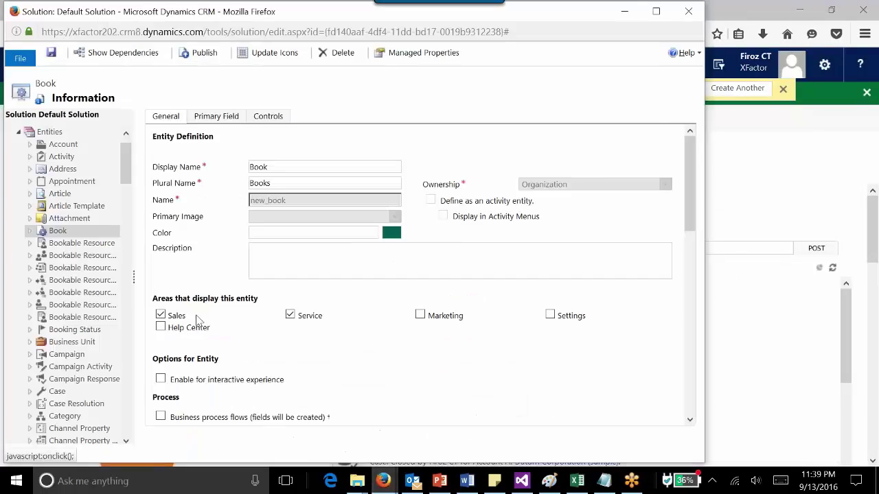
{"action": "left_click_drag", "start_coordinate": [128, 180], "coordinate": [139, 256]}
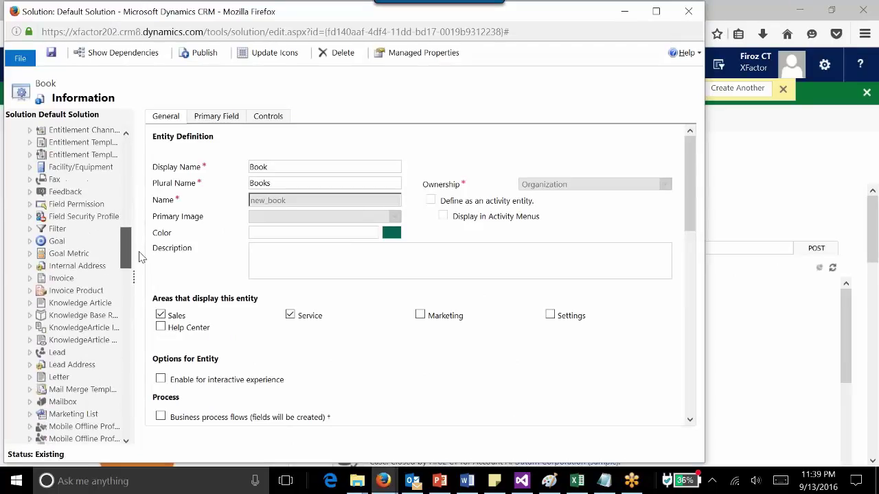
{"action": "left_click", "coordinate": [88, 285]}
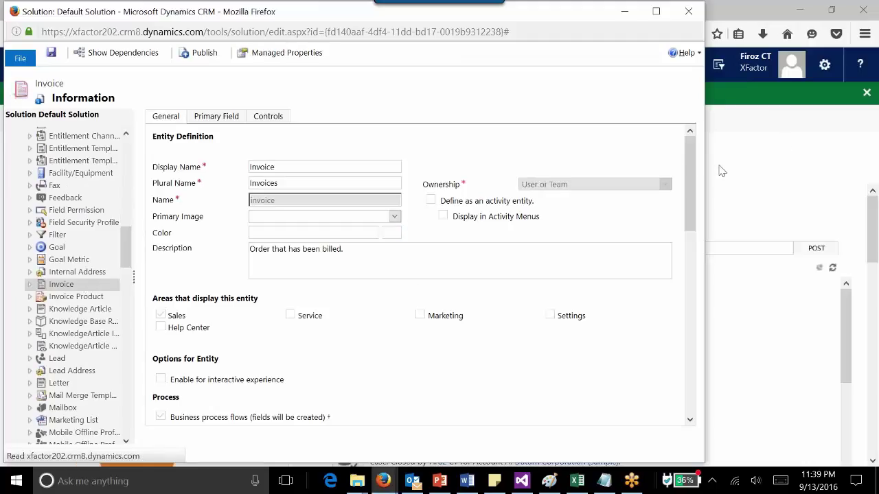
{"action": "scroll", "coordinate": [693, 187], "scroll_direction": "down", "scroll_amount": 10}
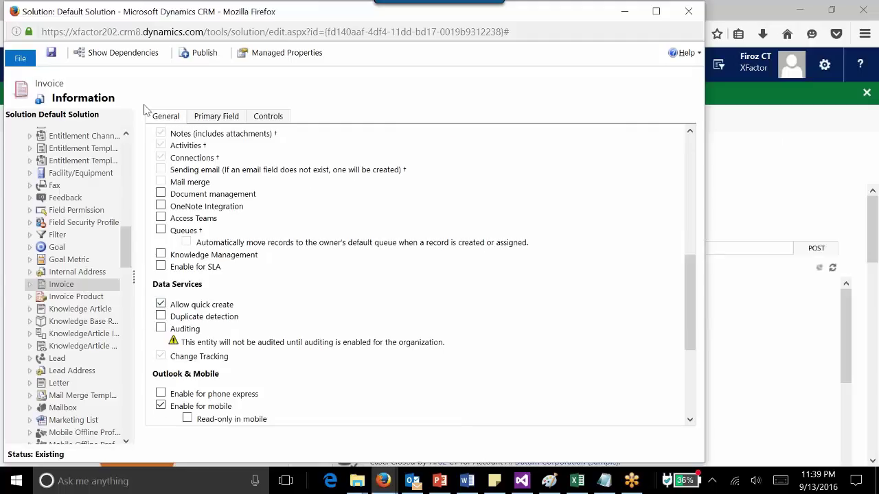
{"action": "left_click", "coordinate": [383, 481]}
- Switch between dashboard and Default Solution windows, then reopen the dashboard's + quick create list
{"action": "left_click", "coordinate": [323, 420]}
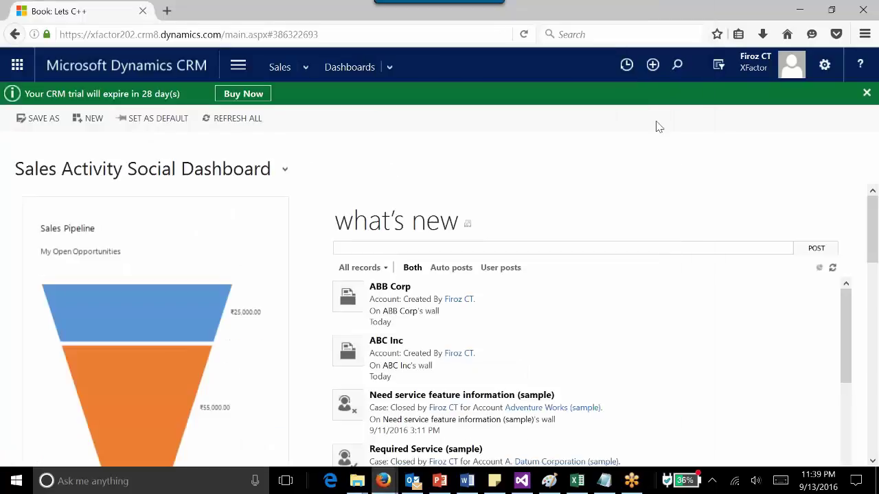
{"action": "left_click", "coordinate": [652, 64]}
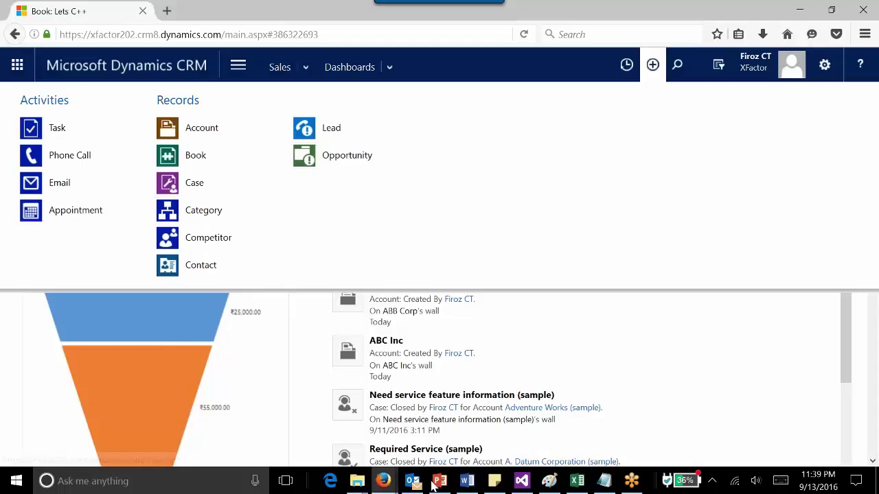
{"action": "left_click", "coordinate": [382, 482]}
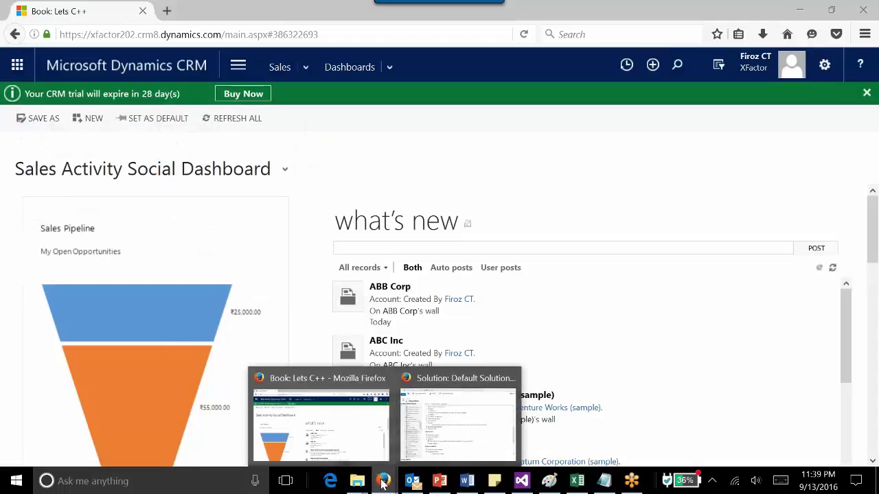
{"action": "left_click", "coordinate": [463, 418]}
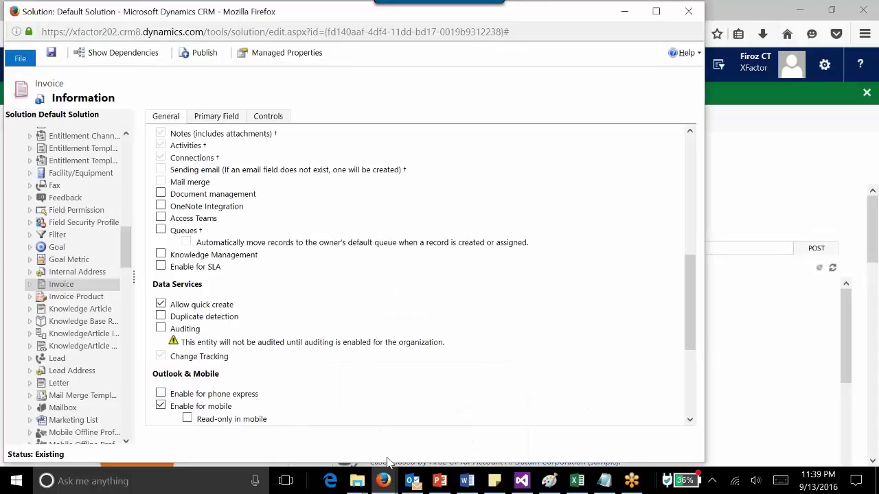
{"action": "mouse_move", "coordinate": [383, 481]}
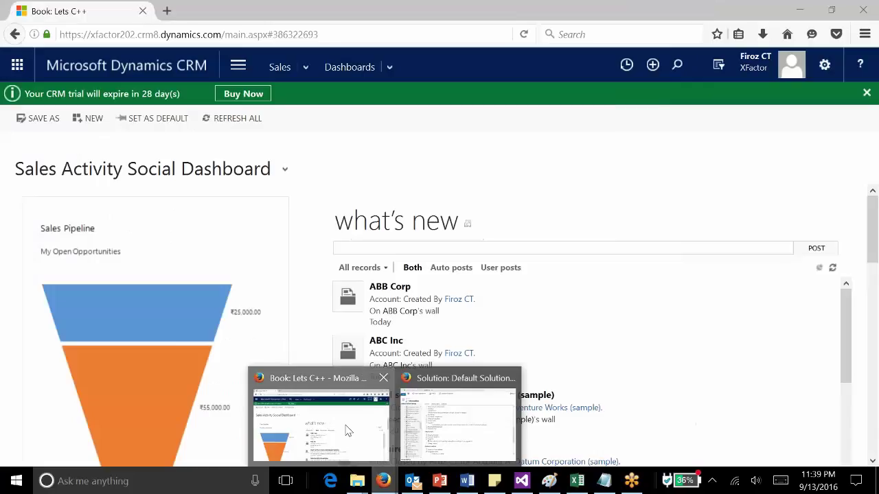
{"action": "left_click", "coordinate": [348, 431]}
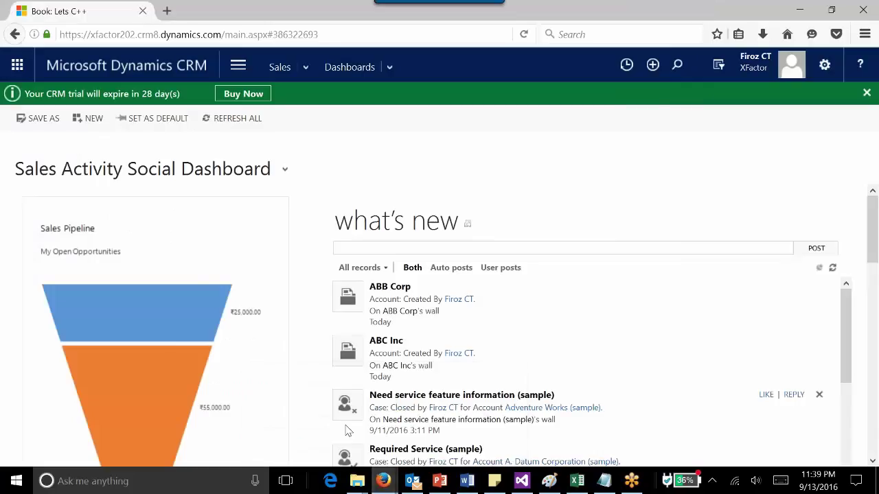
{"action": "left_click", "coordinate": [655, 67]}
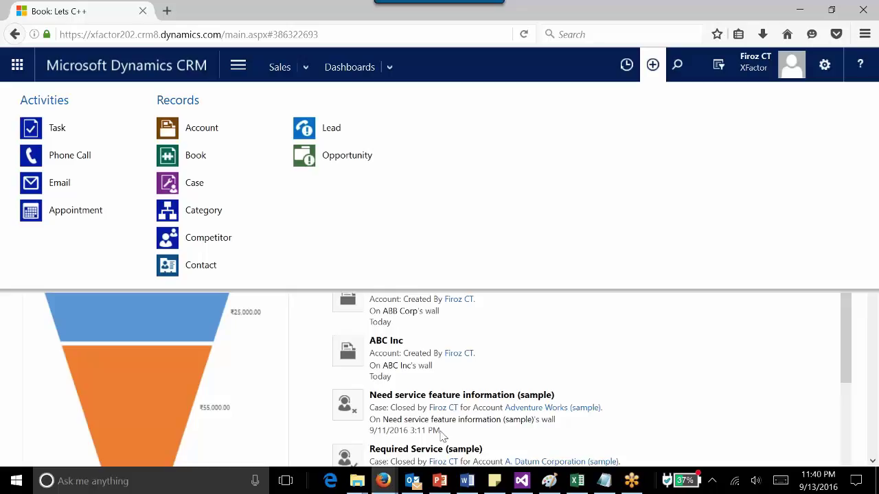
- Discard the unsaved Invoice changes, open the Article entity and scroll to Allow quick create
{"action": "left_click", "coordinate": [384, 481]}
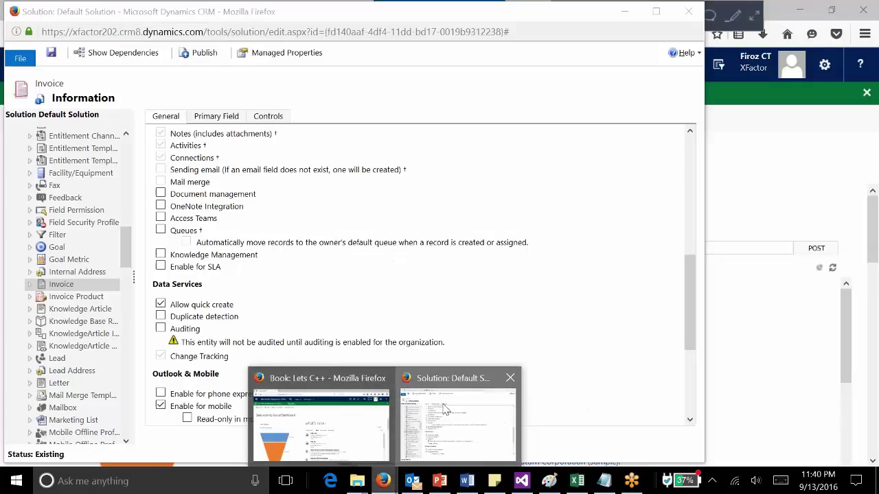
{"action": "left_click", "coordinate": [445, 409]}
{"action": "left_click_drag", "start_coordinate": [123, 245], "coordinate": [124, 141]}
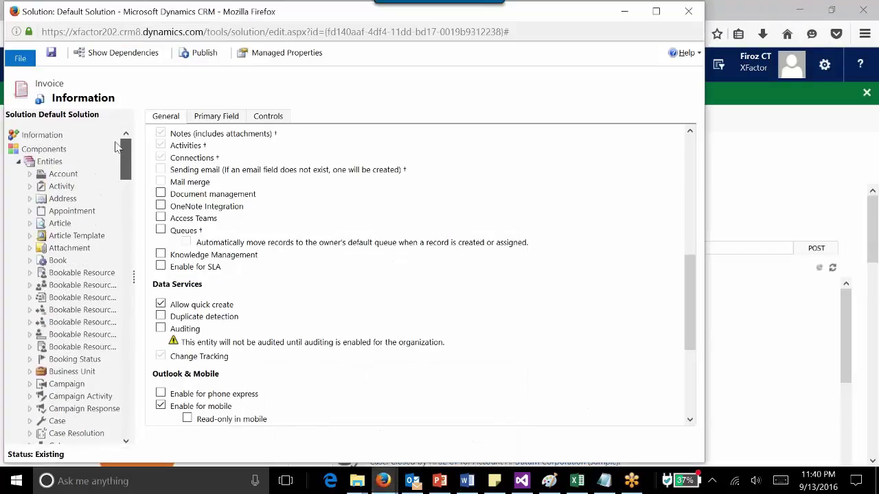
{"action": "left_click", "coordinate": [61, 190]}
{"action": "left_click", "coordinate": [526, 233]}
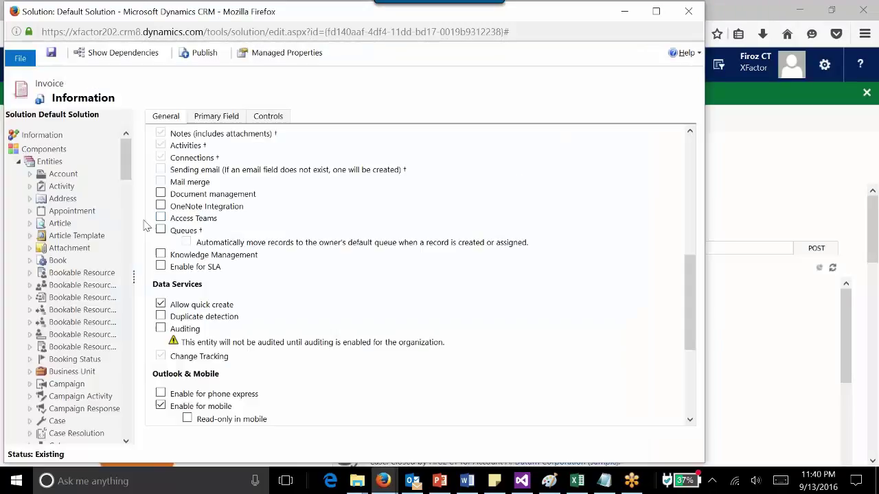
{"action": "left_click", "coordinate": [60, 223]}
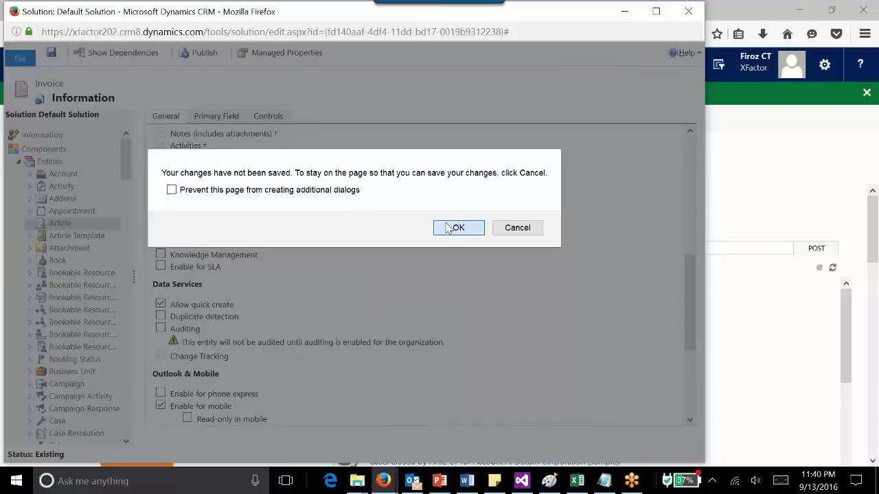
{"action": "left_click", "coordinate": [453, 228]}
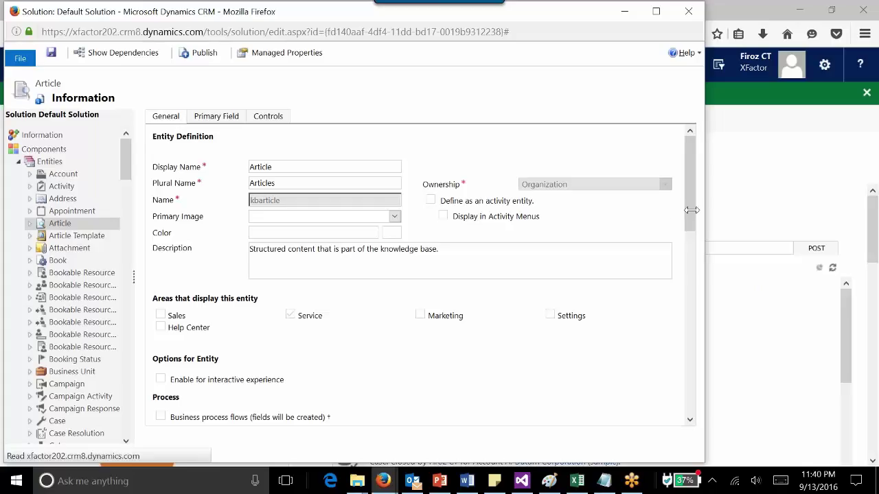
{"action": "left_click_drag", "start_coordinate": [687, 198], "coordinate": [696, 351]}
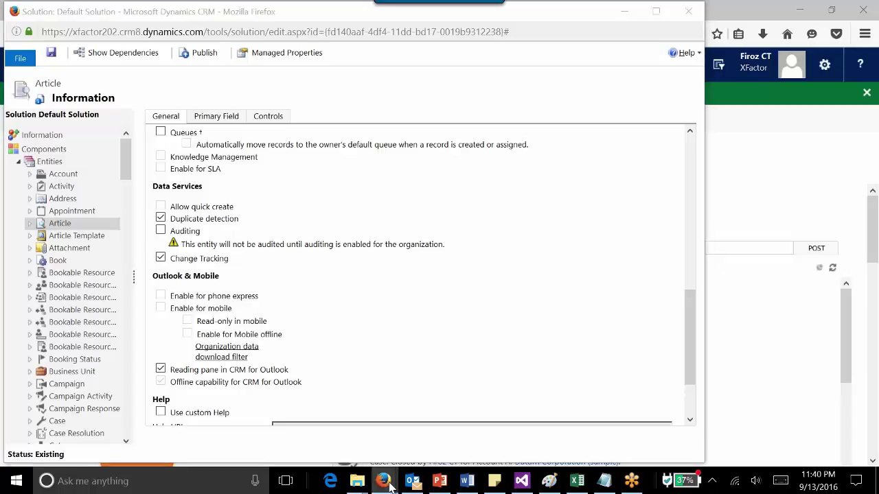
{"action": "mouse_move", "coordinate": [384, 481]}
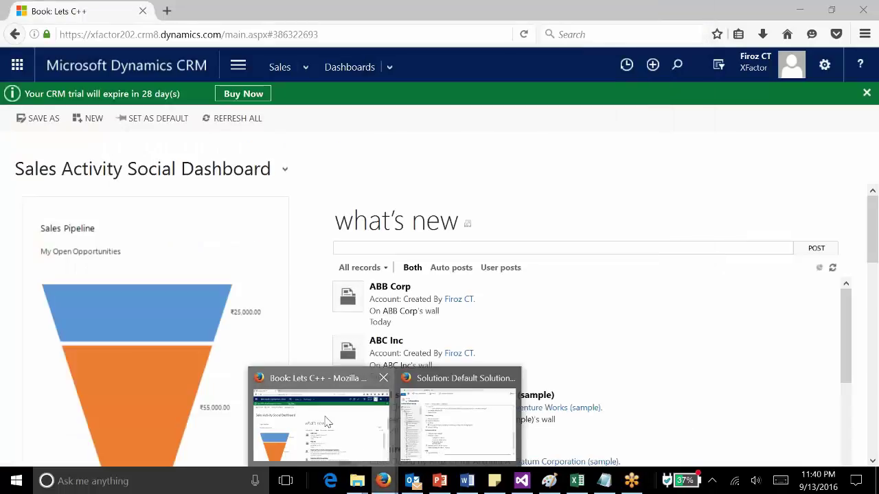
{"action": "left_click", "coordinate": [327, 422]}
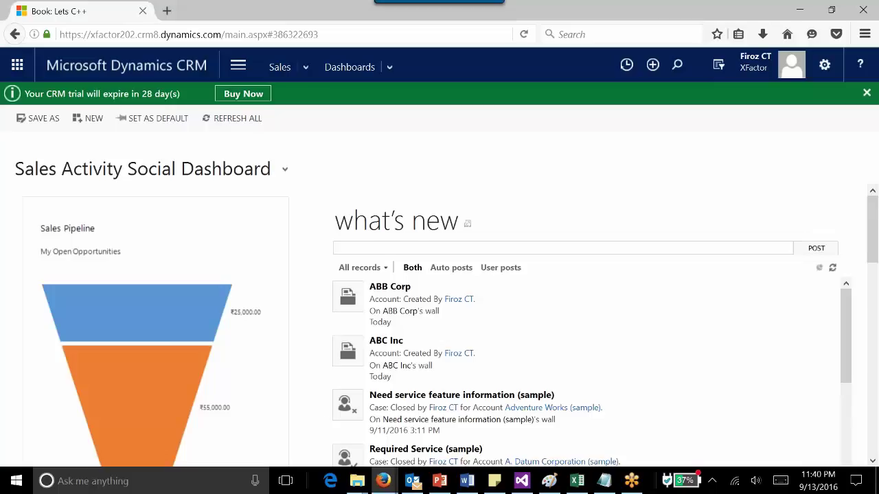
{"action": "mouse_move", "coordinate": [383, 481]}
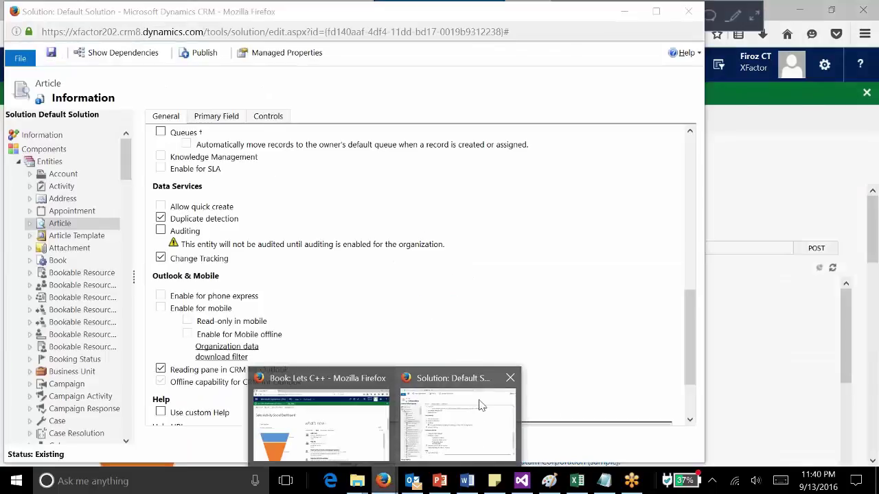
{"action": "left_click", "coordinate": [479, 405]}
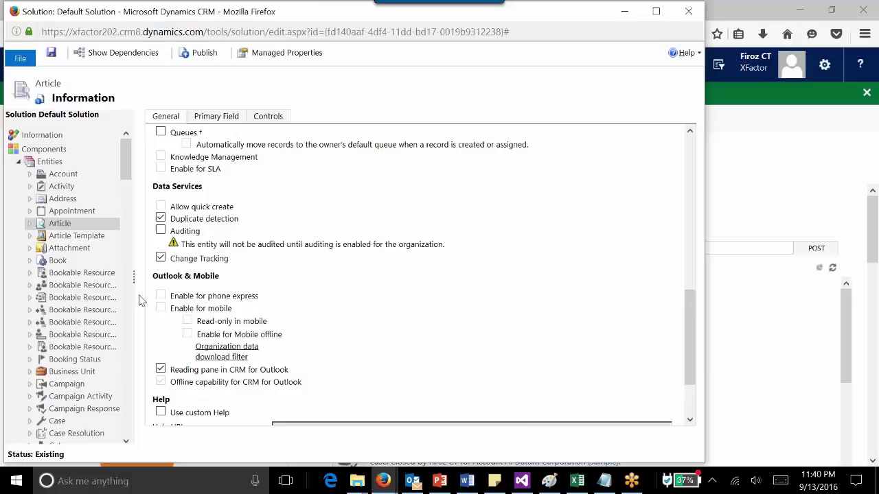
{"action": "left_click_drag", "start_coordinate": [126, 162], "coordinate": [139, 236]}
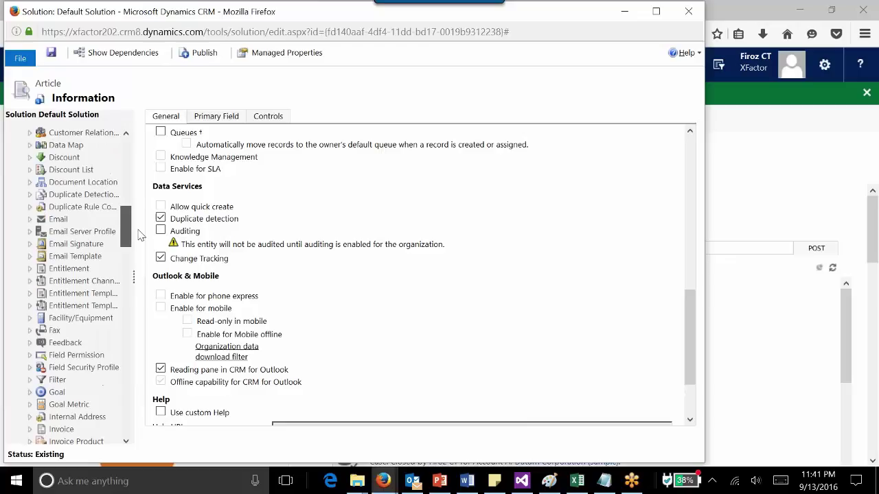
- Expand Email, list its forms, and open the New form-type dropdown
{"action": "left_click", "coordinate": [29, 219]}
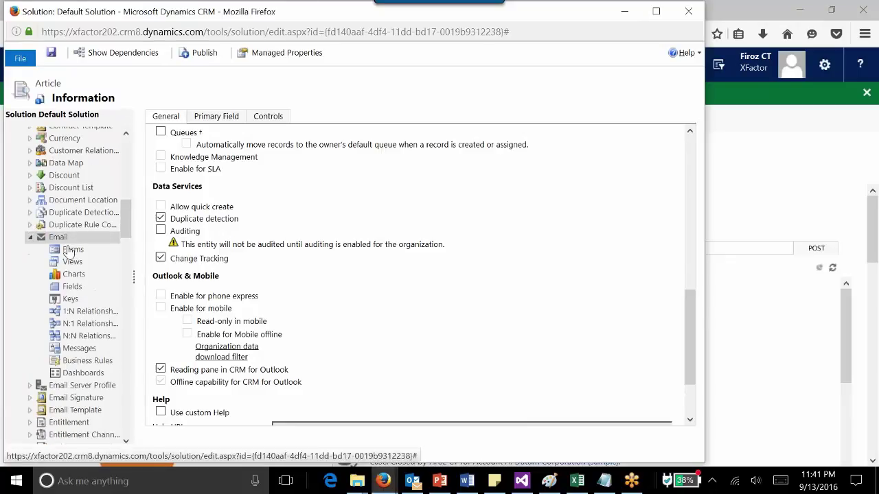
{"action": "left_click", "coordinate": [74, 251]}
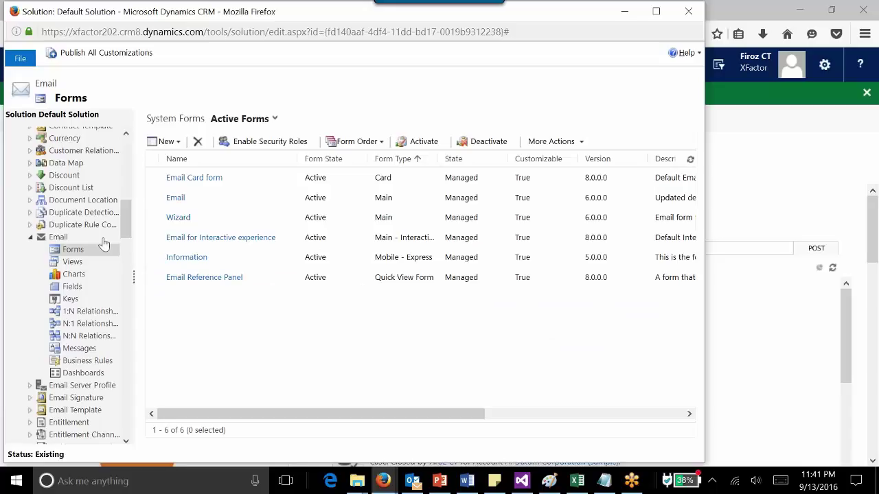
{"action": "left_click", "coordinate": [182, 144]}
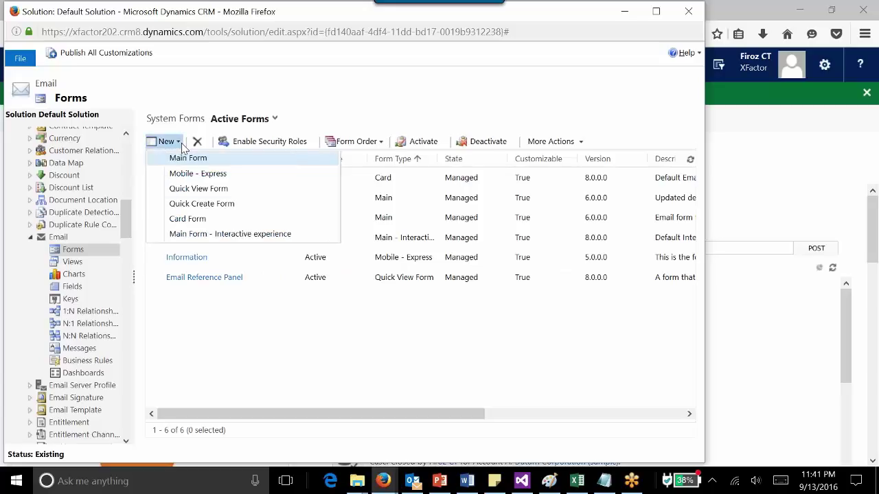
- Start a new Email Quick Create Form, close it unsaved, and switch back to the dashboard
{"action": "left_click", "coordinate": [232, 204]}
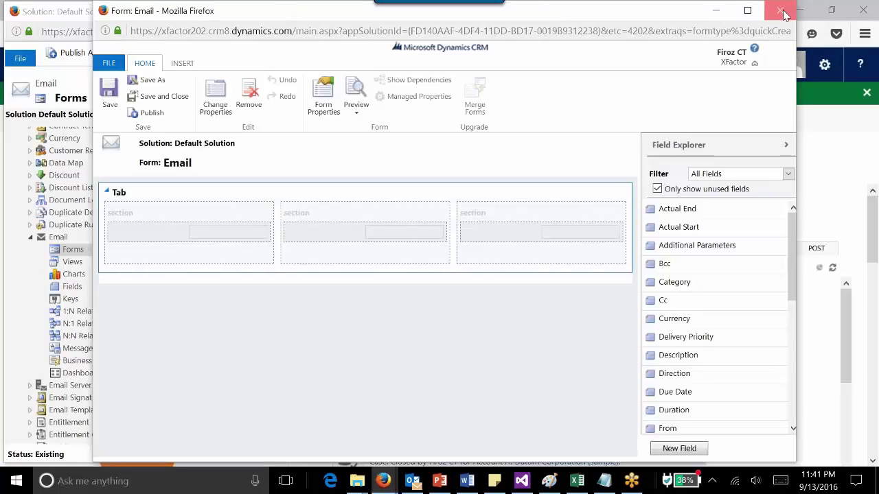
{"action": "left_click", "coordinate": [781, 11]}
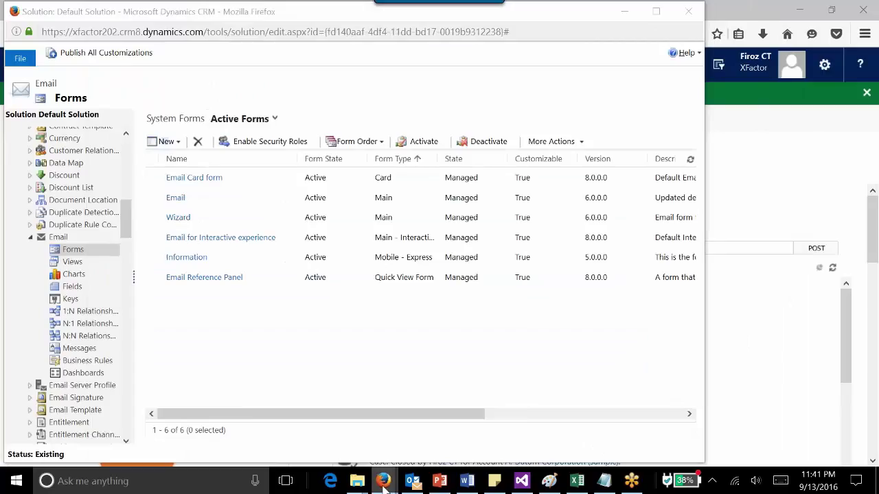
{"action": "mouse_move", "coordinate": [383, 481]}
{"action": "left_click", "coordinate": [295, 433]}
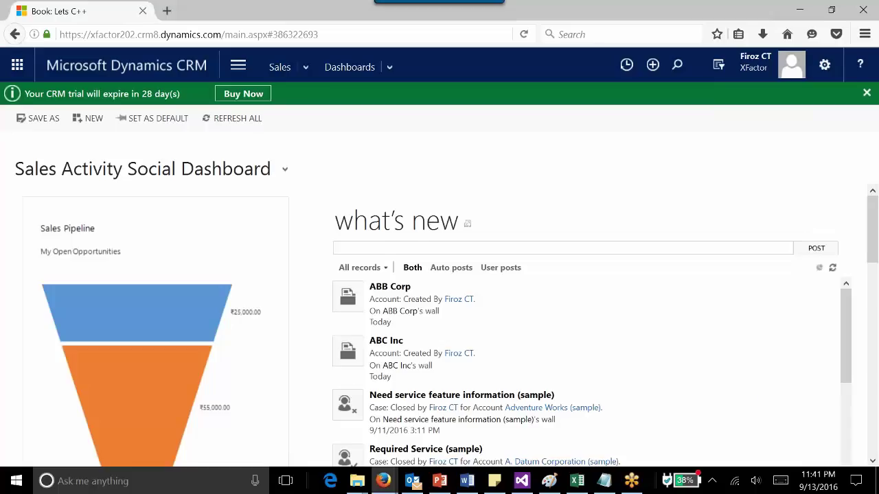
{"action": "left_click", "coordinate": [653, 66]}
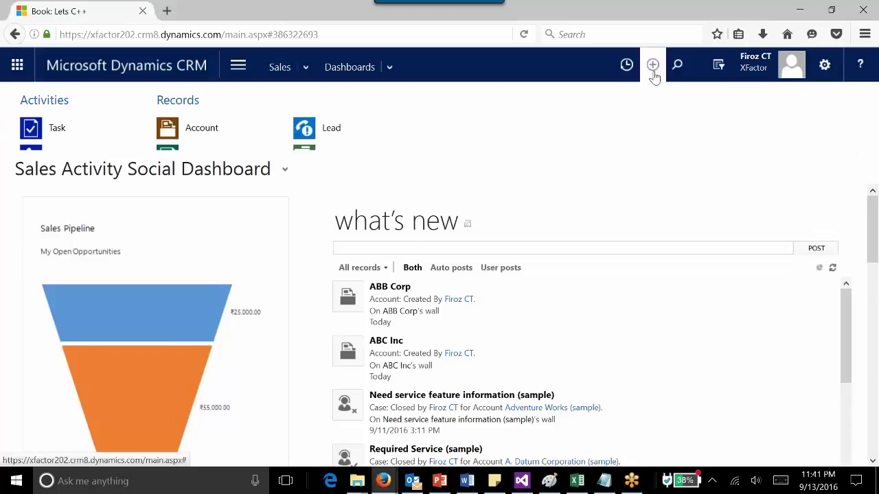
{"action": "left_click", "coordinate": [754, 336]}
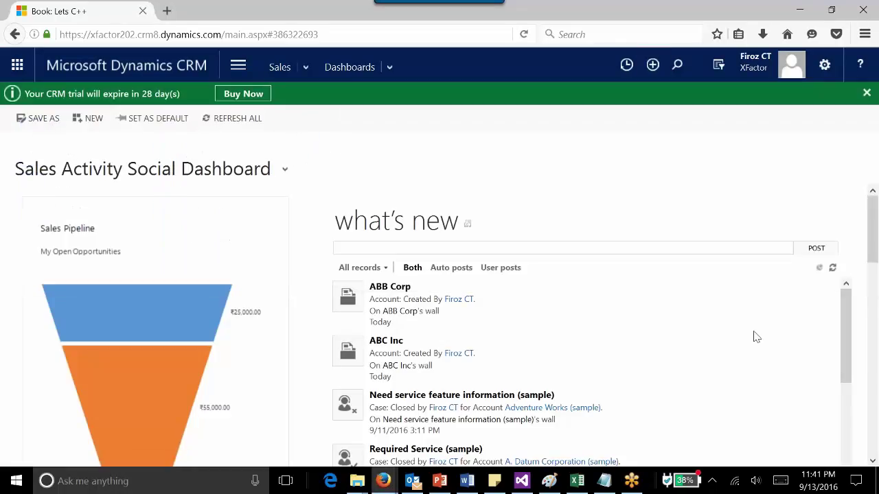